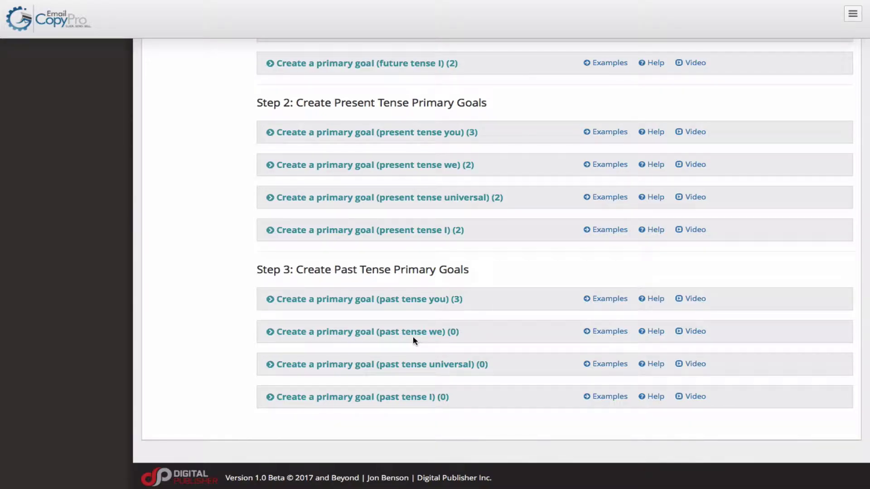
scroll(454, 335, up, 2)
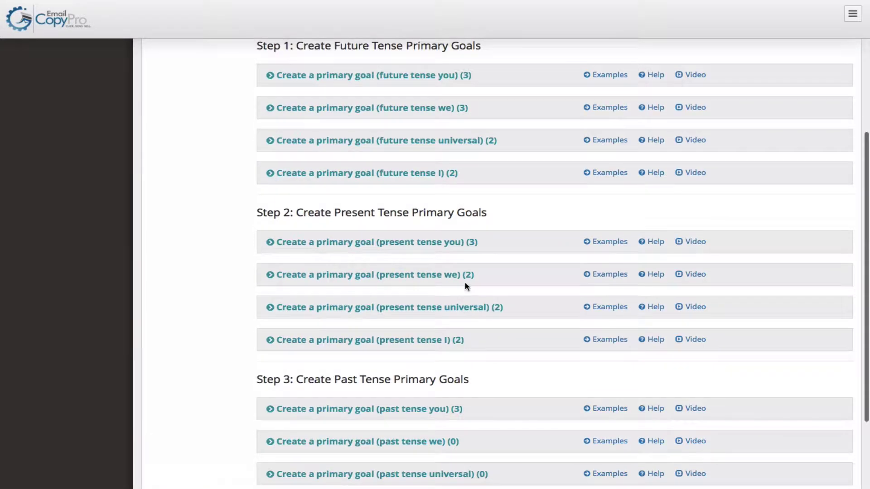
scroll(466, 286, up, 2)
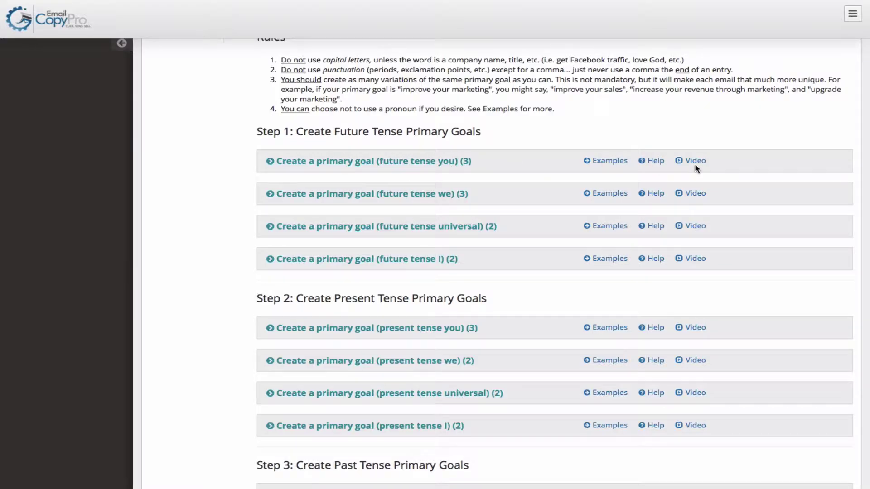
scroll(695, 167, down, 3)
scroll(694, 165, down, 1)
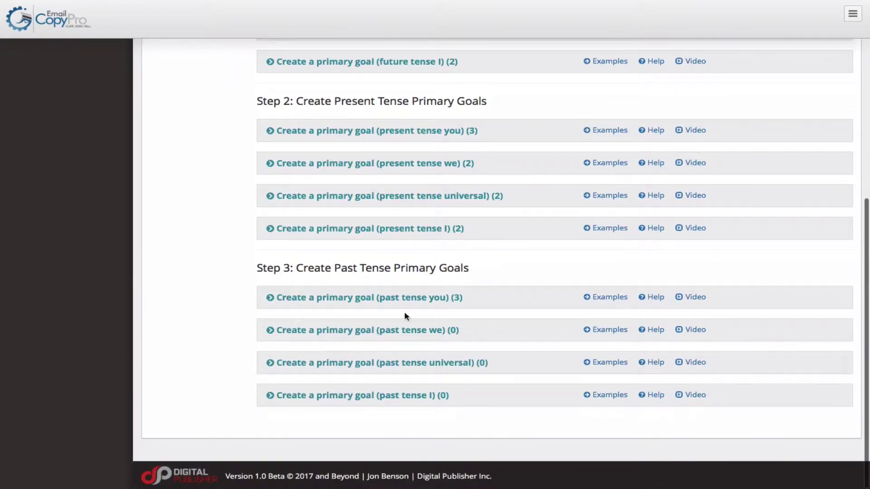